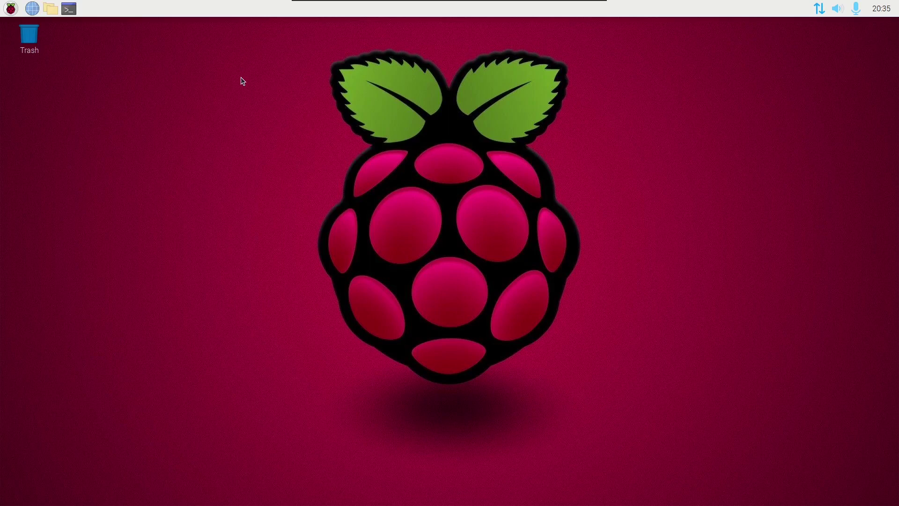
Open github.com/evilsocket/opensnitch/releases in Chromium.
{"action": "left_click", "coordinate": [32, 14]}
{"action": "type", "text": "github.com"}
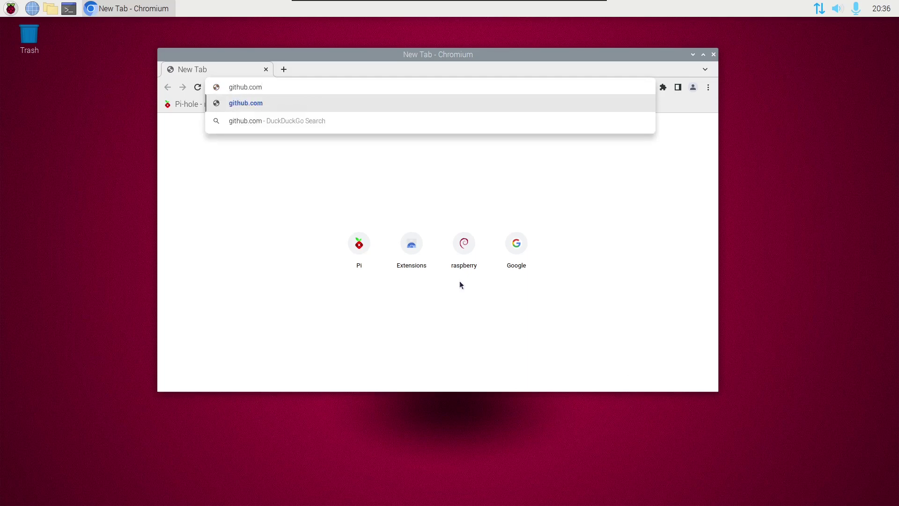
{"action": "type", "text": "/evilsocket"}
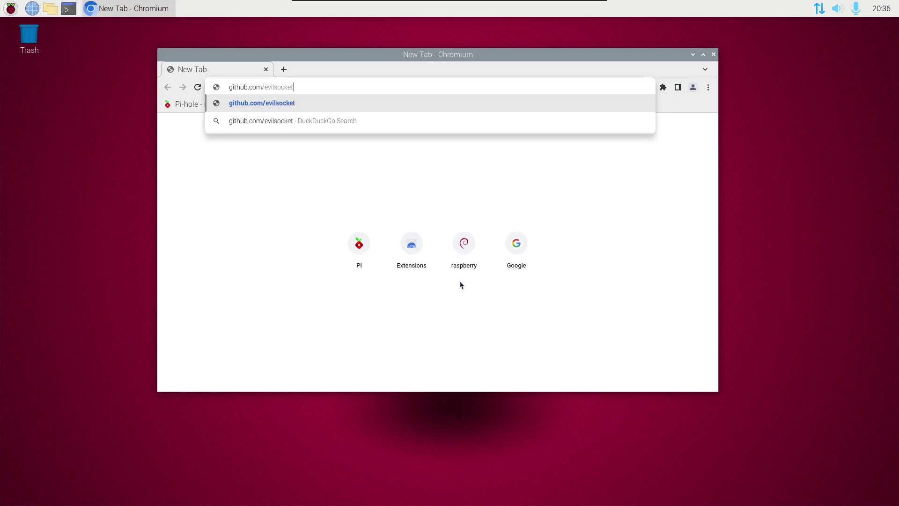
{"action": "type", "text": "/opensnit"}
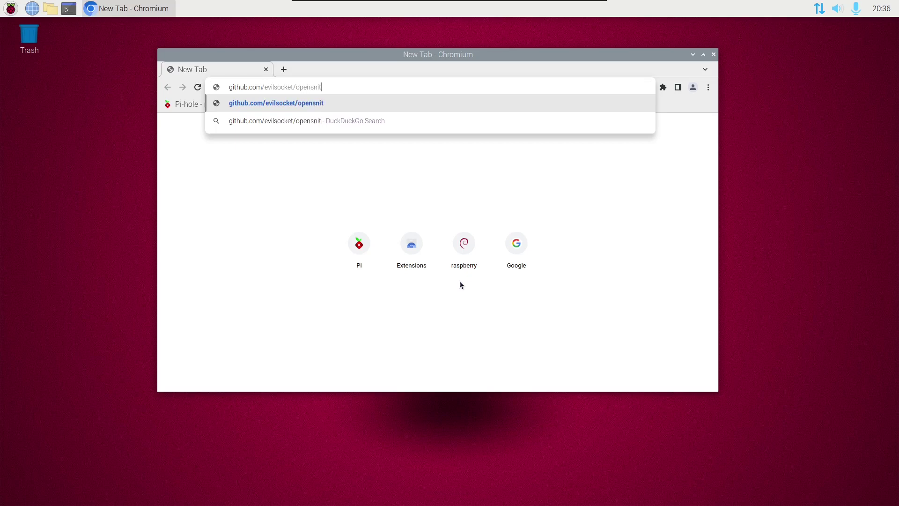
{"action": "type", "text": "ch/releases"}
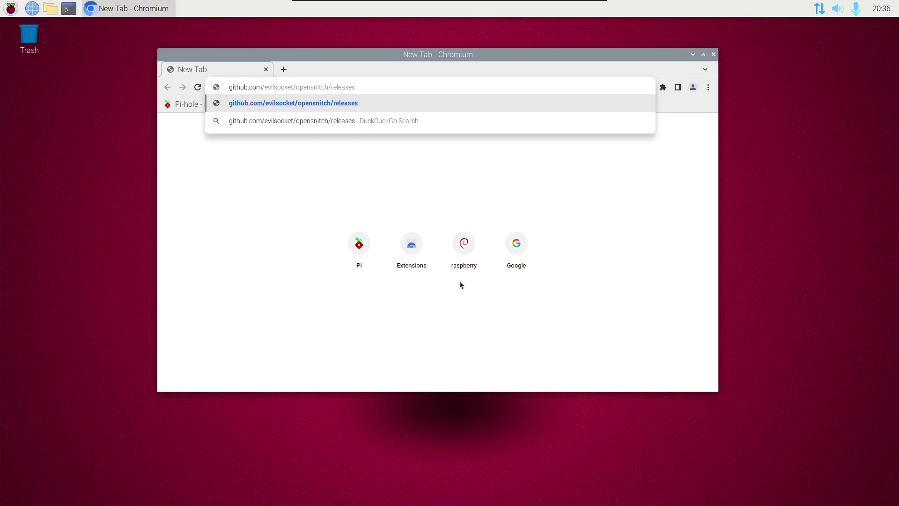
{"action": "key", "text": "Return"}
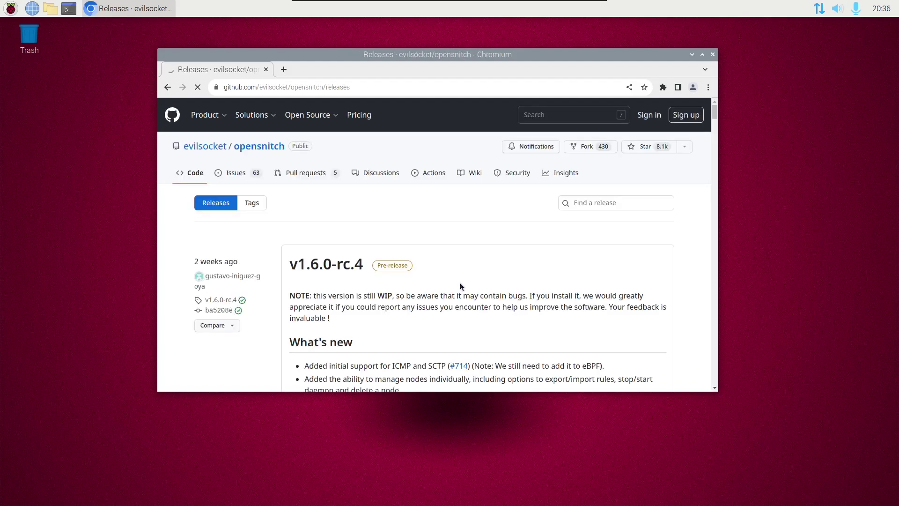
Scroll past the pre-releases to the v1.5.2 daemon downloads (deb armhf, deb arm64).
{"action": "scroll", "coordinate": [461, 287], "scroll_direction": "down", "scroll_amount": 6}
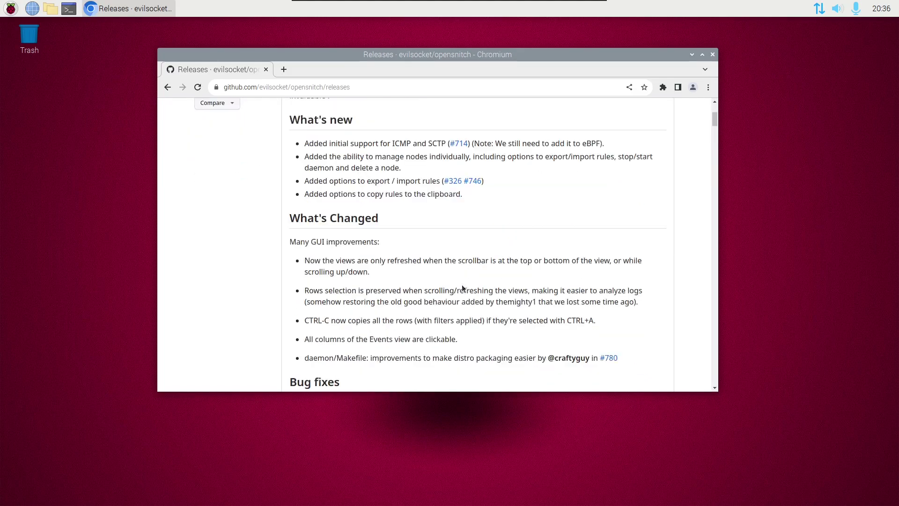
{"action": "scroll", "coordinate": [464, 287], "scroll_direction": "down", "scroll_amount": 13}
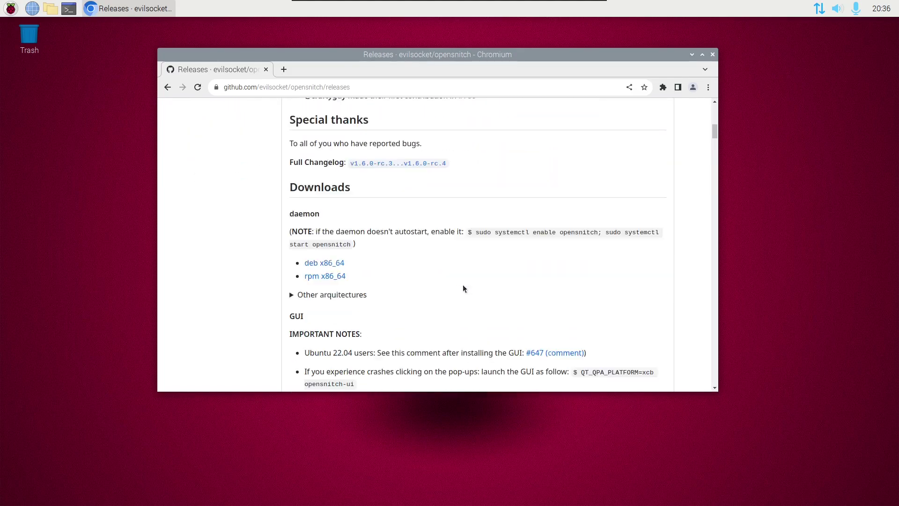
{"action": "scroll", "coordinate": [464, 284], "scroll_direction": "down", "scroll_amount": 4}
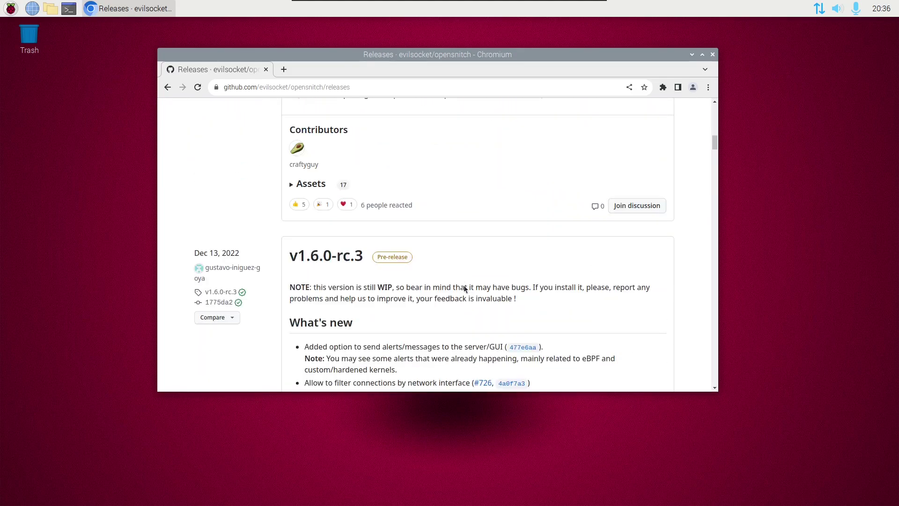
{"action": "scroll", "coordinate": [465, 286], "scroll_direction": "down", "scroll_amount": 2}
{"action": "scroll", "coordinate": [465, 287], "scroll_direction": "down", "scroll_amount": 11}
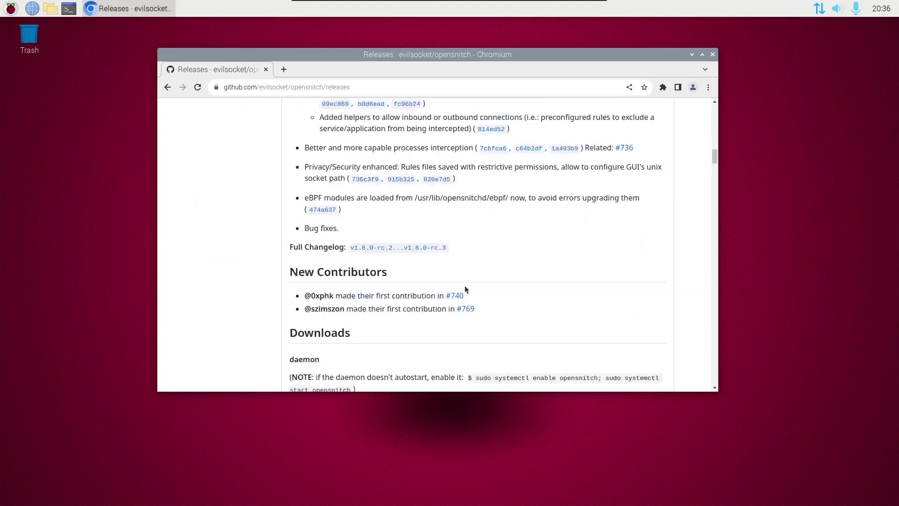
{"action": "scroll", "coordinate": [466, 289], "scroll_direction": "down", "scroll_amount": 2}
{"action": "scroll", "coordinate": [465, 288], "scroll_direction": "down", "scroll_amount": 7}
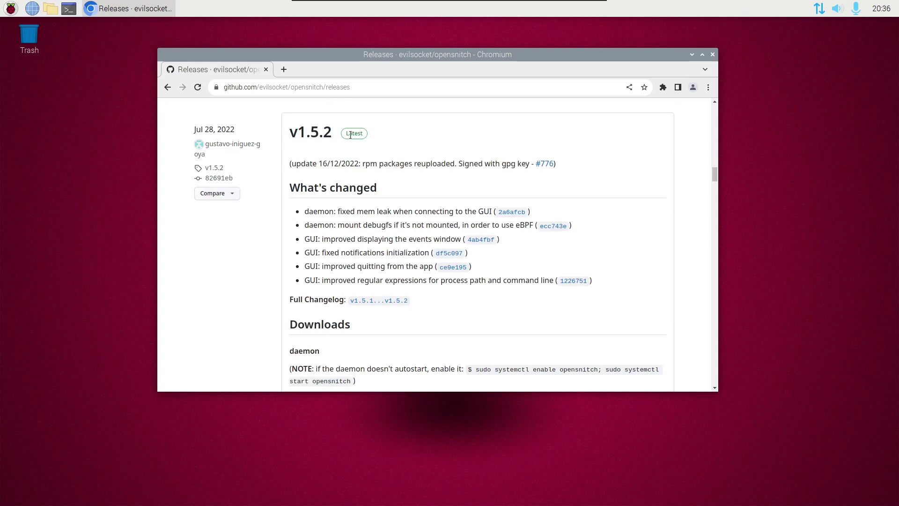
{"action": "scroll", "coordinate": [405, 154], "scroll_direction": "down", "scroll_amount": 3}
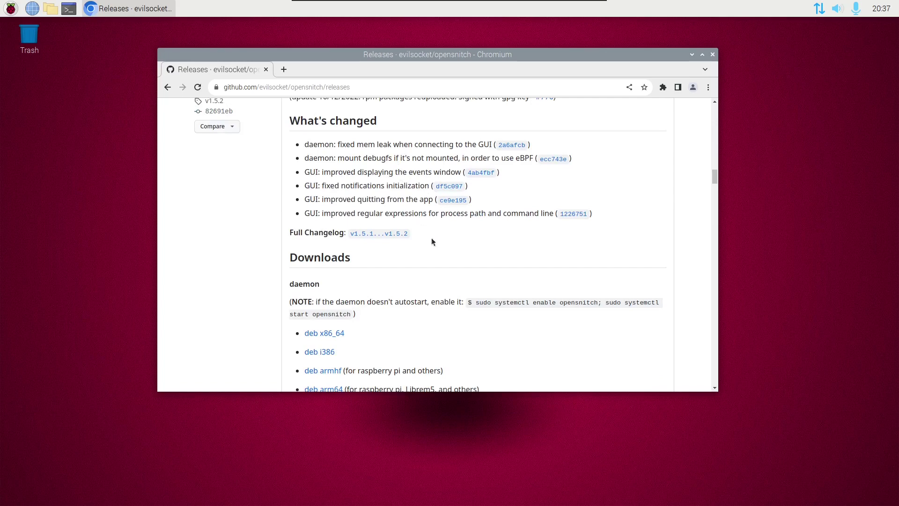
{"action": "scroll", "coordinate": [422, 242], "scroll_direction": "down", "scroll_amount": 5}
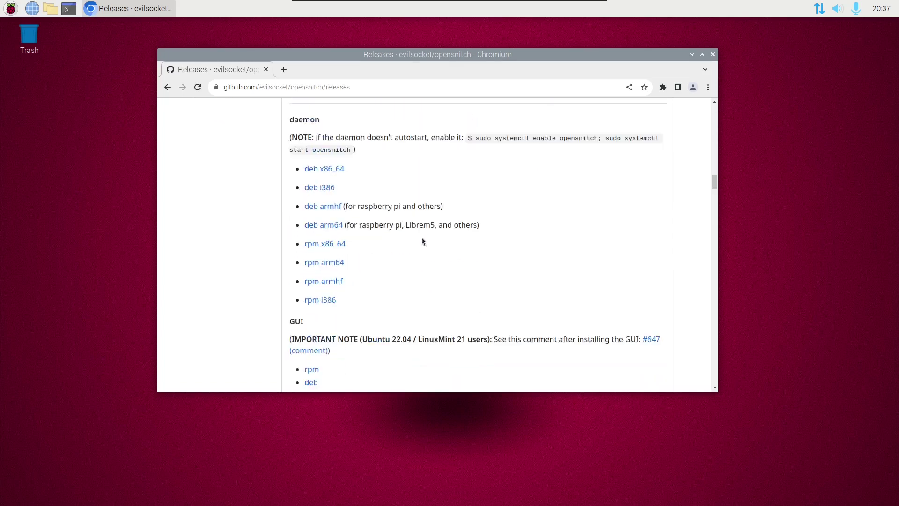
{"action": "scroll", "coordinate": [422, 239], "scroll_direction": "down", "scroll_amount": 2}
{"action": "scroll", "coordinate": [421, 239], "scroll_direction": "up", "scroll_amount": 2}
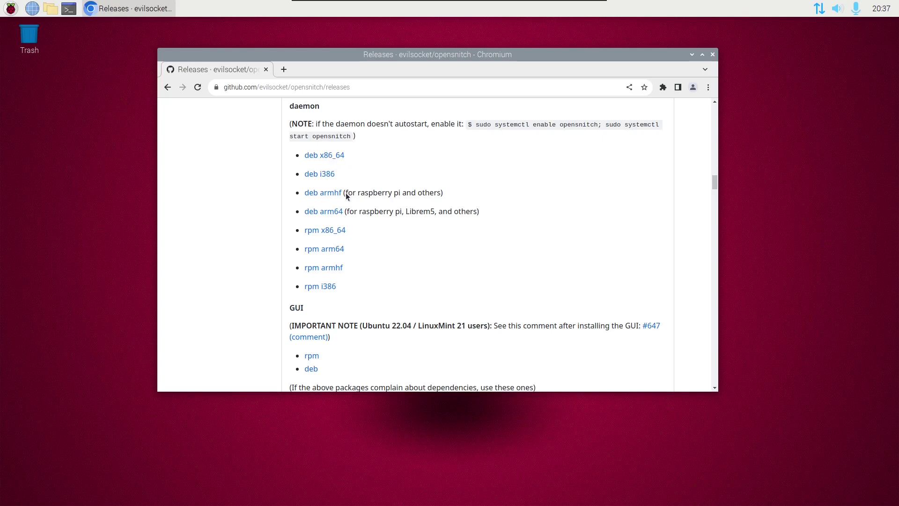
{"action": "scroll", "coordinate": [344, 205], "scroll_direction": "up", "scroll_amount": 2}
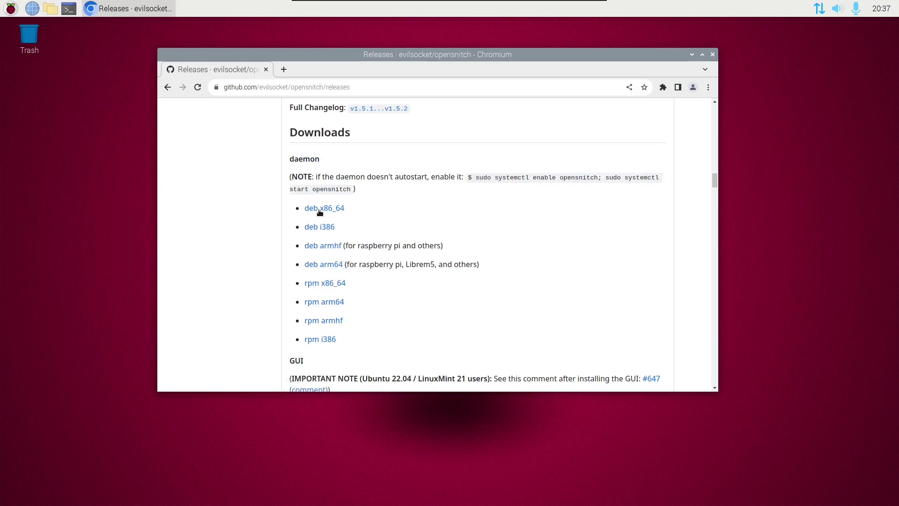
Save opensnitch_1.5.2-1_amd64.deb from the deb x86_64 link into Downloads.
{"action": "right_click", "coordinate": [321, 212]}
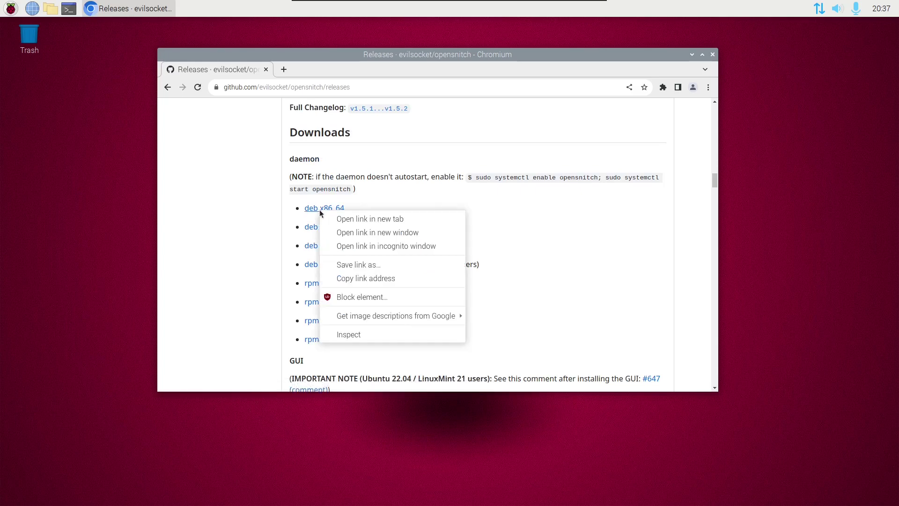
{"action": "left_click", "coordinate": [358, 265]}
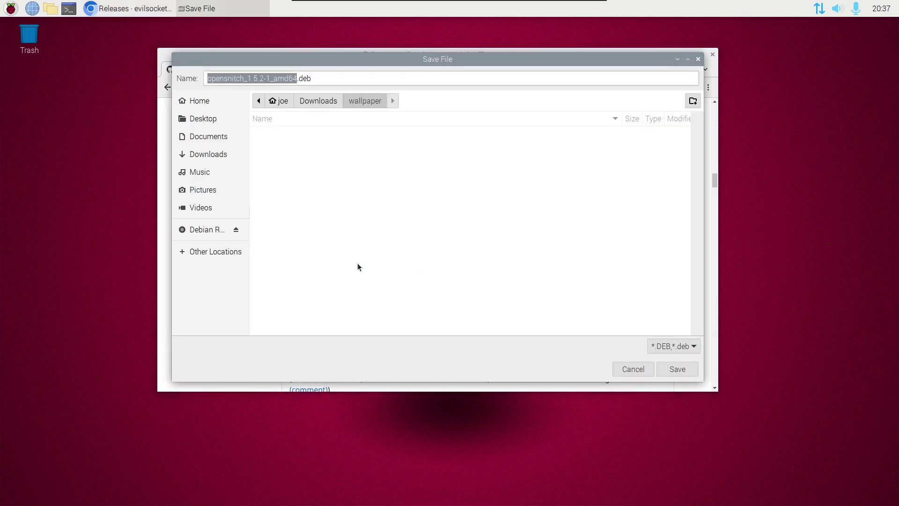
{"action": "left_click", "coordinate": [230, 156]}
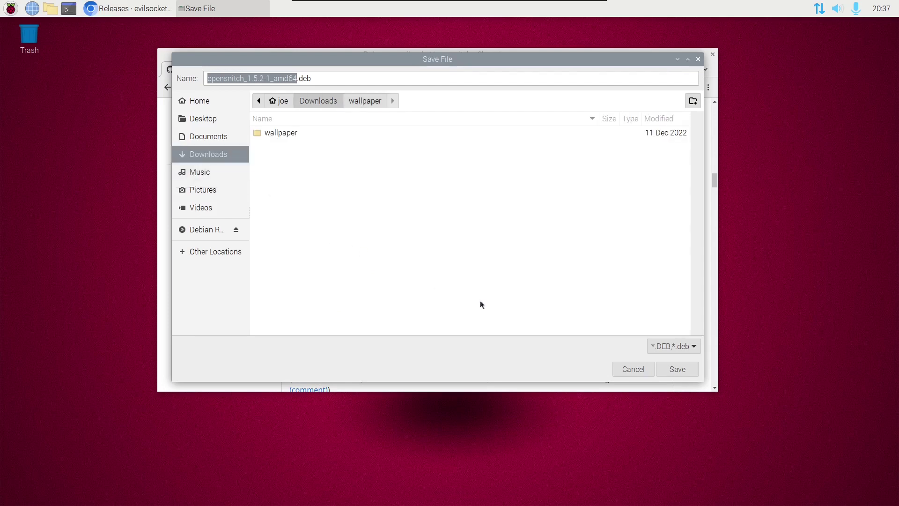
{"action": "left_click", "coordinate": [677, 369]}
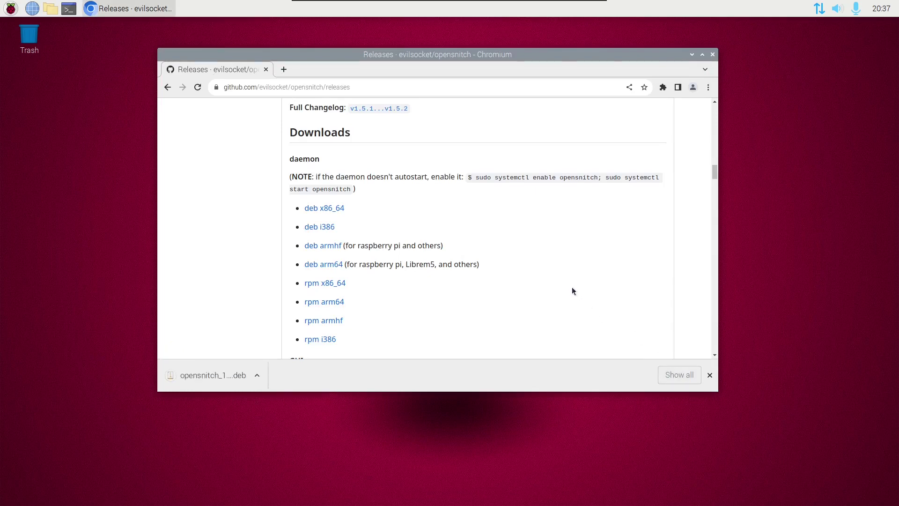
{"action": "scroll", "coordinate": [572, 288], "scroll_direction": "down", "scroll_amount": 4}
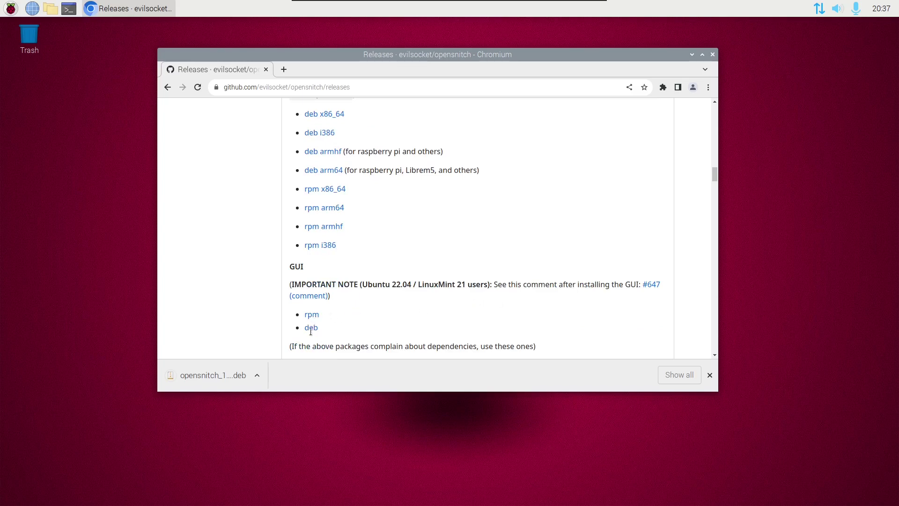
Save the GUI package python3-opensnitch-ui_1.5.2-1_all.deb into Downloads.
{"action": "scroll", "coordinate": [310, 330], "scroll_direction": "down", "scroll_amount": 1}
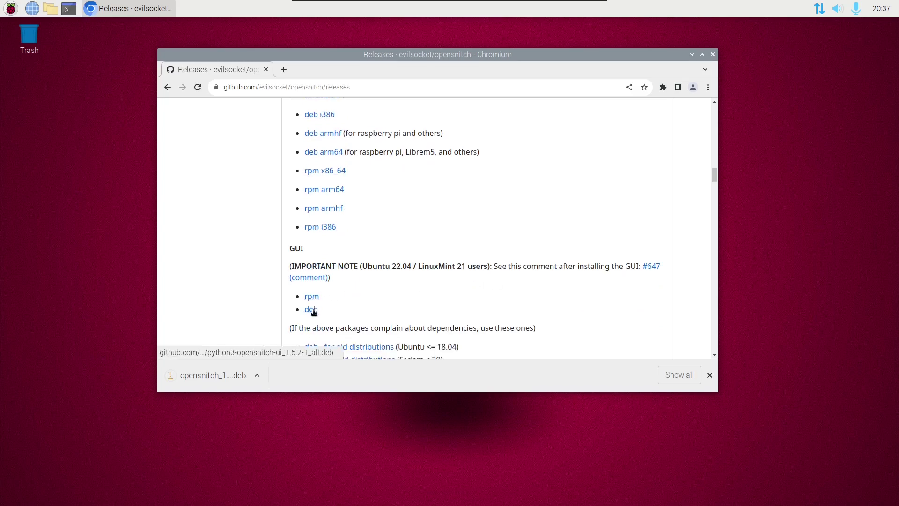
{"action": "right_click", "coordinate": [313, 311]}
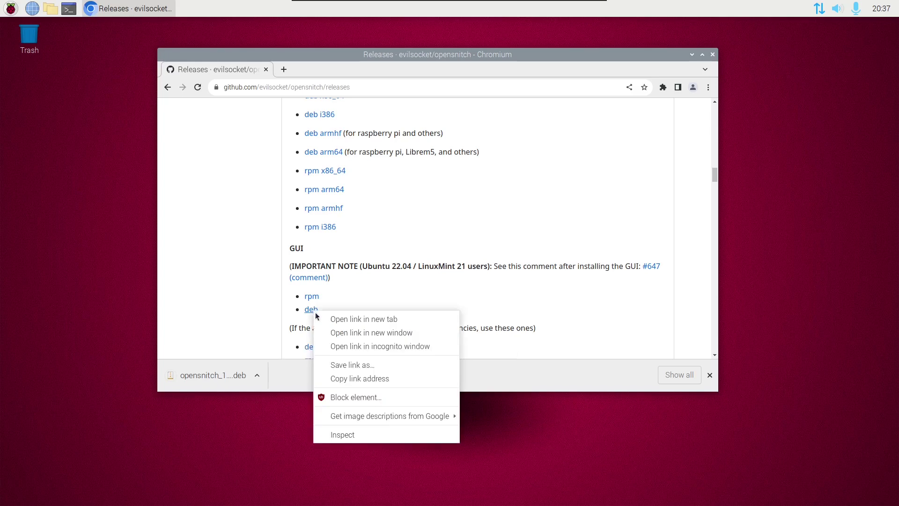
{"action": "left_click", "coordinate": [367, 365]}
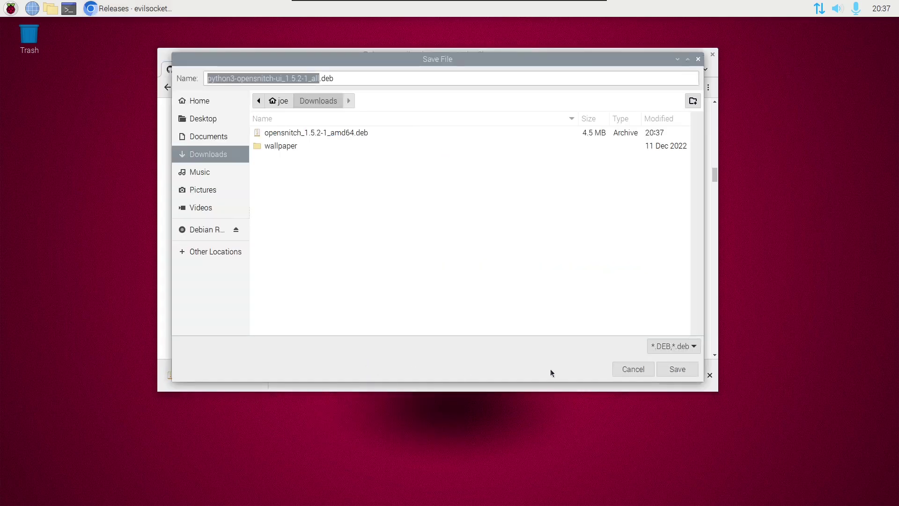
{"action": "left_click", "coordinate": [674, 371]}
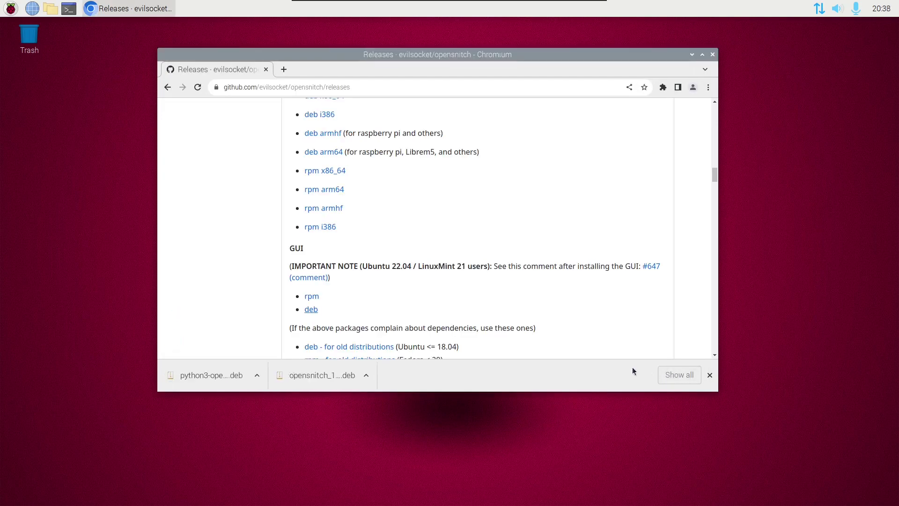
Close the browser and install opensnitch_1.5.2-1_amd64.deb from Downloads, authorising with the password.
{"action": "left_click", "coordinate": [712, 56]}
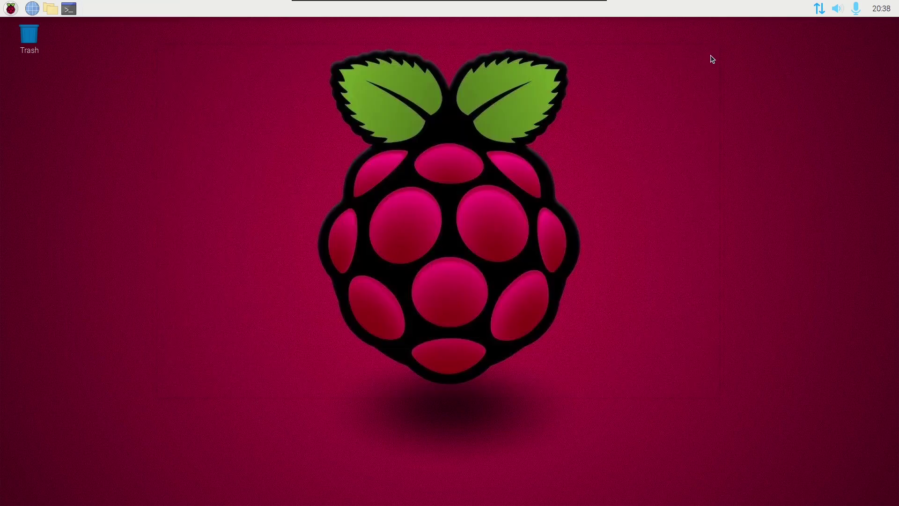
{"action": "left_click", "coordinate": [51, 8]}
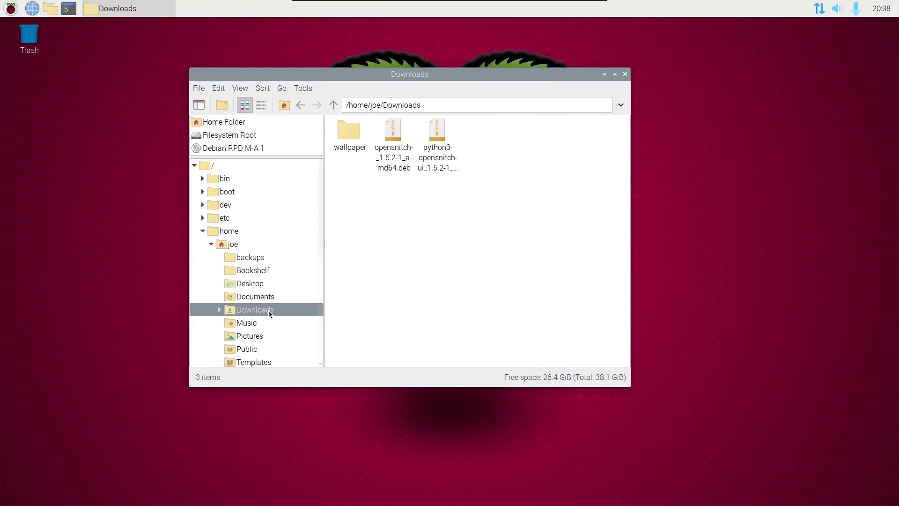
{"action": "right_click", "coordinate": [391, 134]}
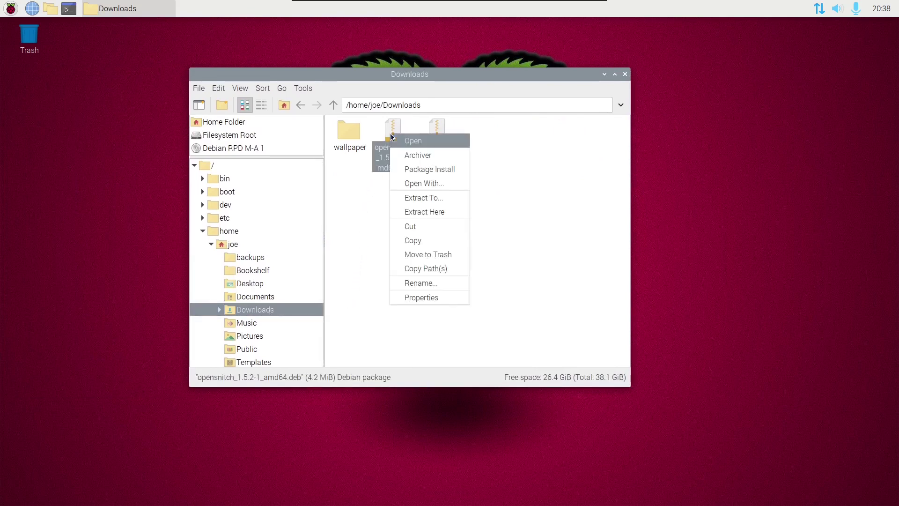
{"action": "left_click", "coordinate": [407, 170]}
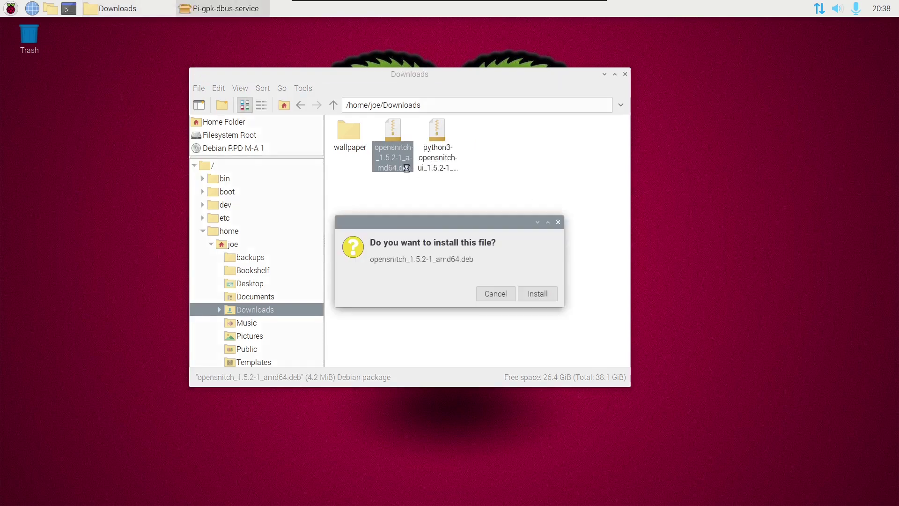
{"action": "left_click", "coordinate": [537, 295]}
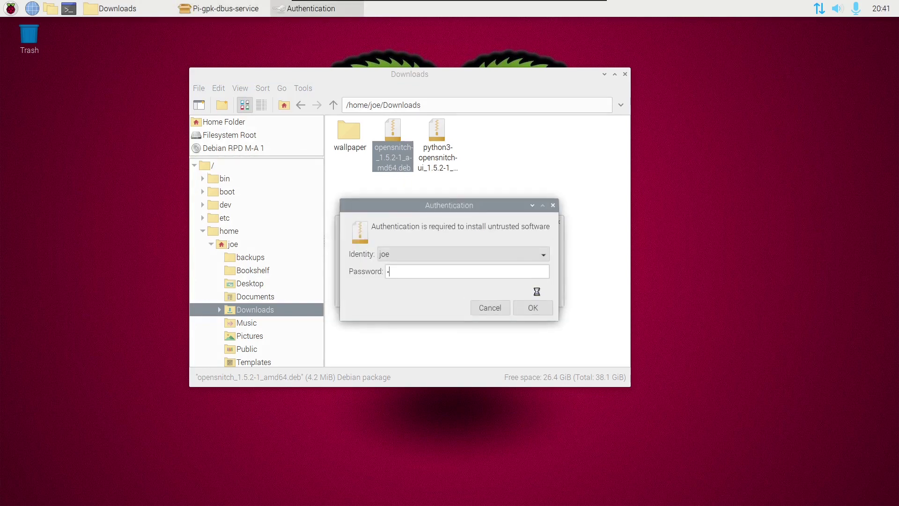
{"action": "type", "text": "•••••••"}
{"action": "key", "text": "Return"}
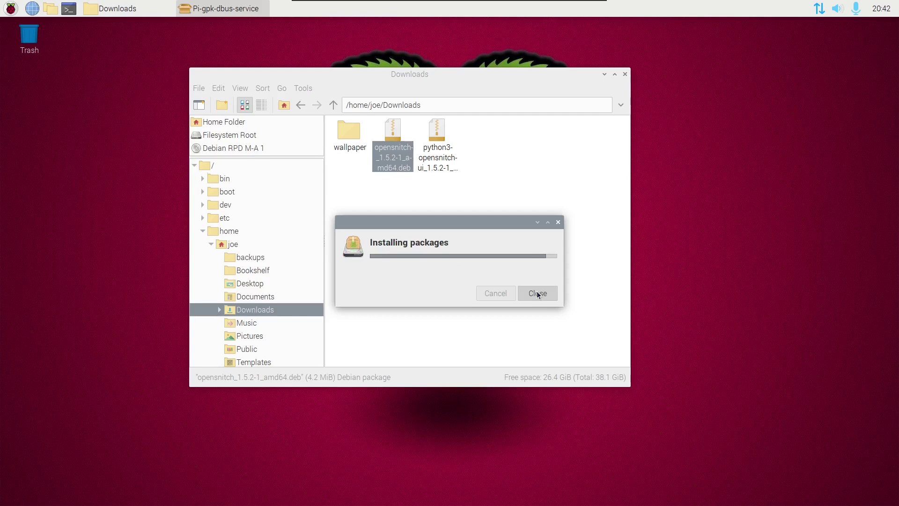
{"action": "left_click", "coordinate": [537, 294]}
{"action": "left_click", "coordinate": [537, 295]}
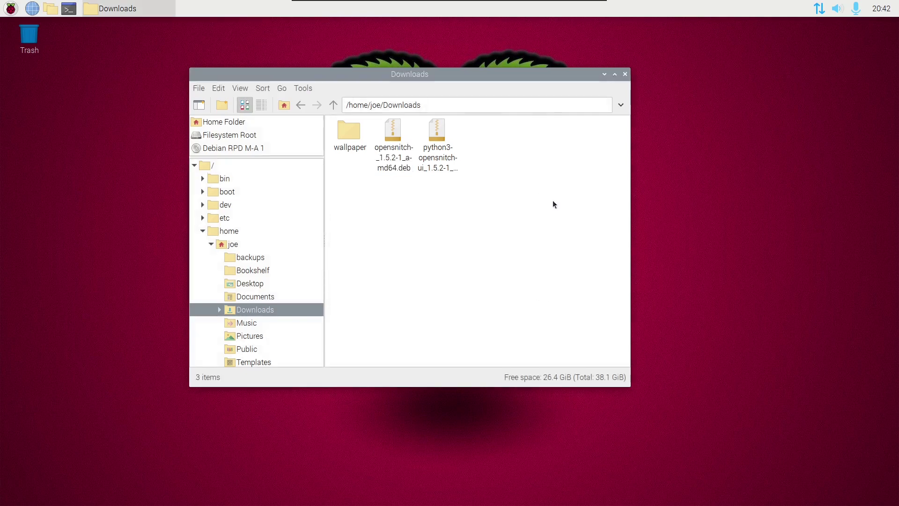
Install python3-opensnitch-ui_1.5.2-1_all.deb via Package Install, authorising with the account password.
{"action": "right_click", "coordinate": [431, 135]}
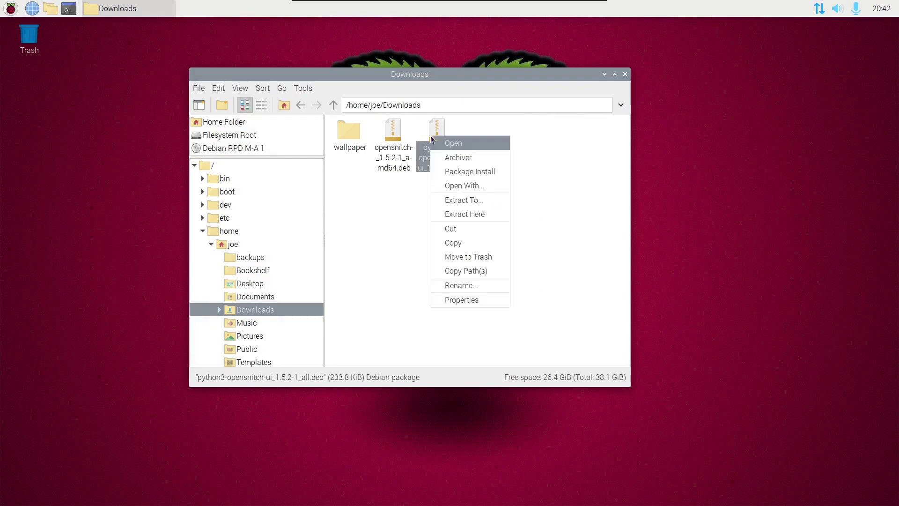
{"action": "left_click", "coordinate": [453, 172]}
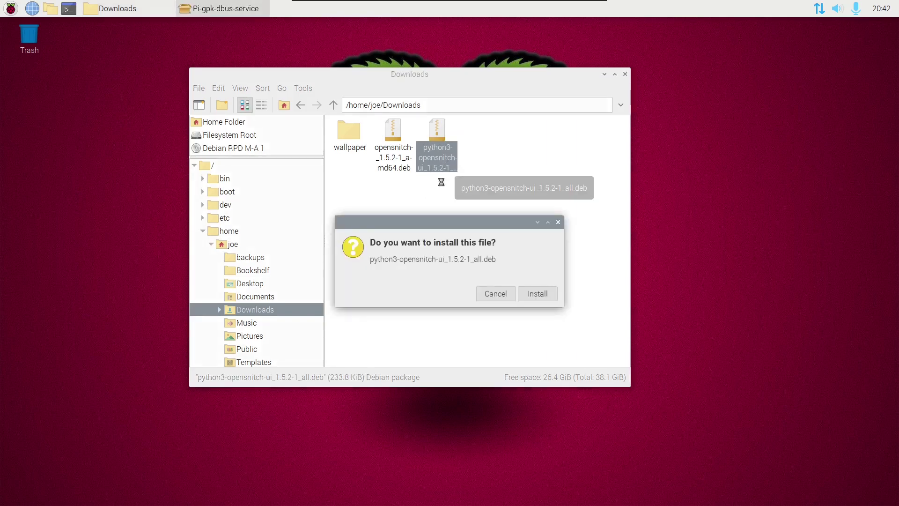
{"action": "left_click", "coordinate": [522, 294]}
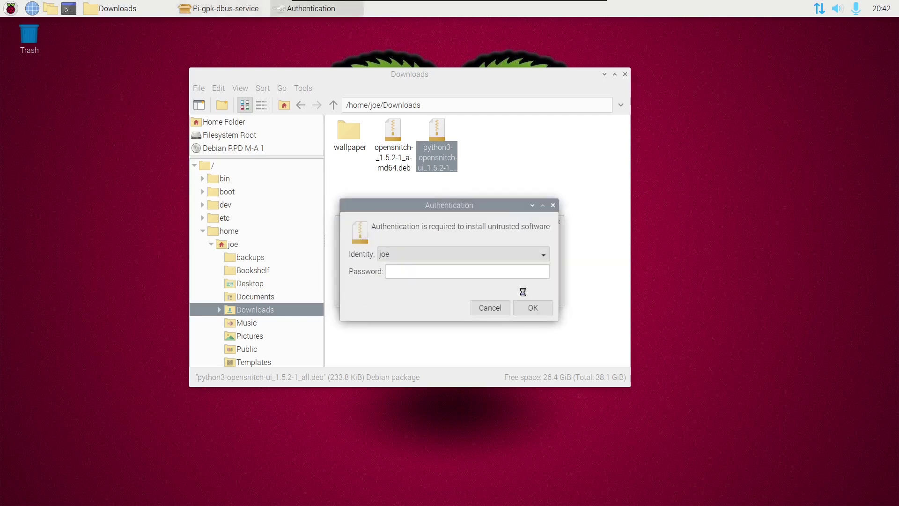
{"action": "type", "text": "•••••••"}
{"action": "left_click", "coordinate": [530, 310]}
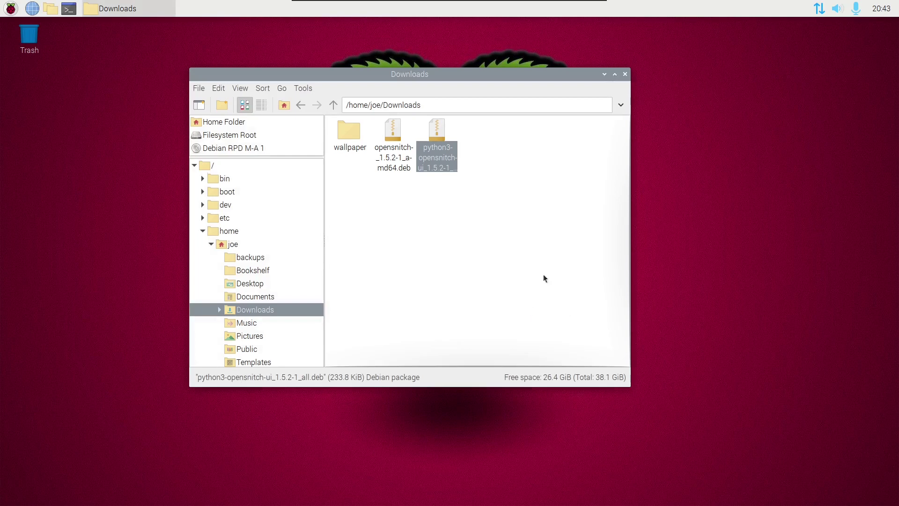
Close the file manager and run sudo systemctl enable opensnitch in a new terminal.
{"action": "left_click", "coordinate": [625, 75]}
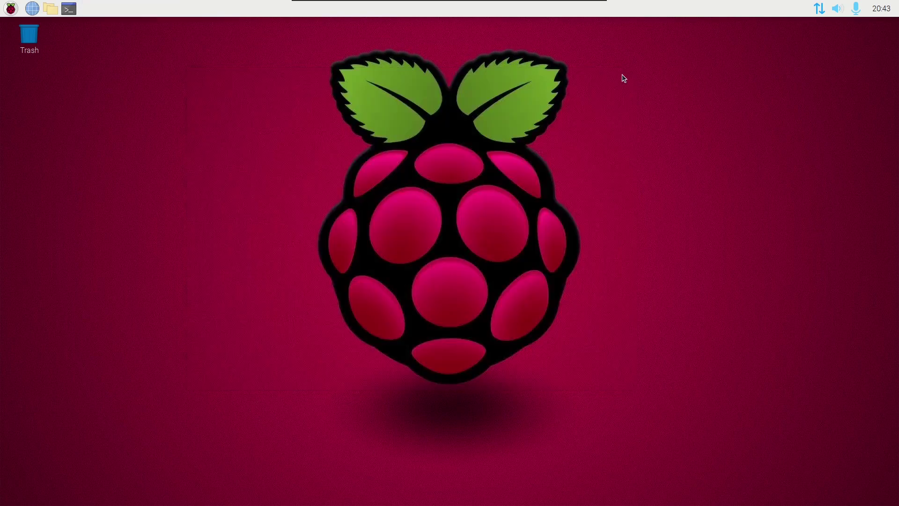
{"action": "left_click", "coordinate": [68, 10]}
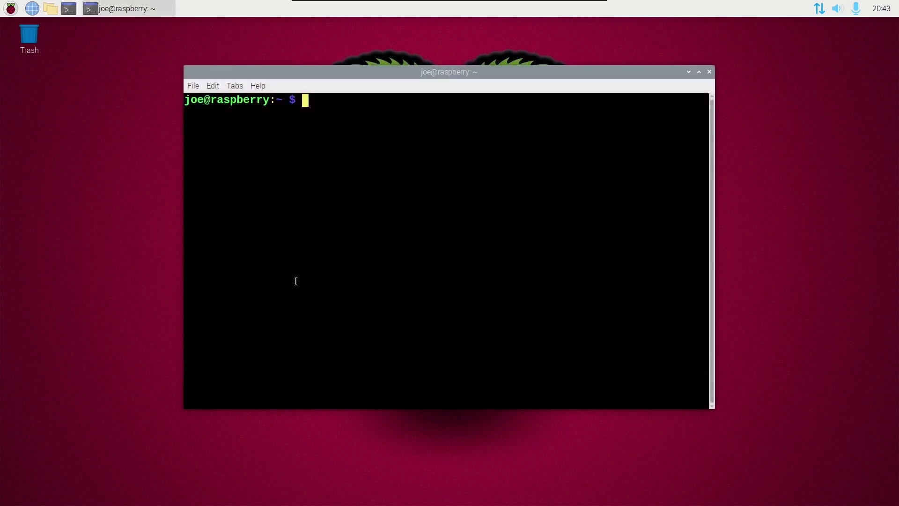
{"action": "type", "text": "sudo system"}
{"action": "key", "text": "BackSpace"}
{"action": "type", "text": "ctl"}
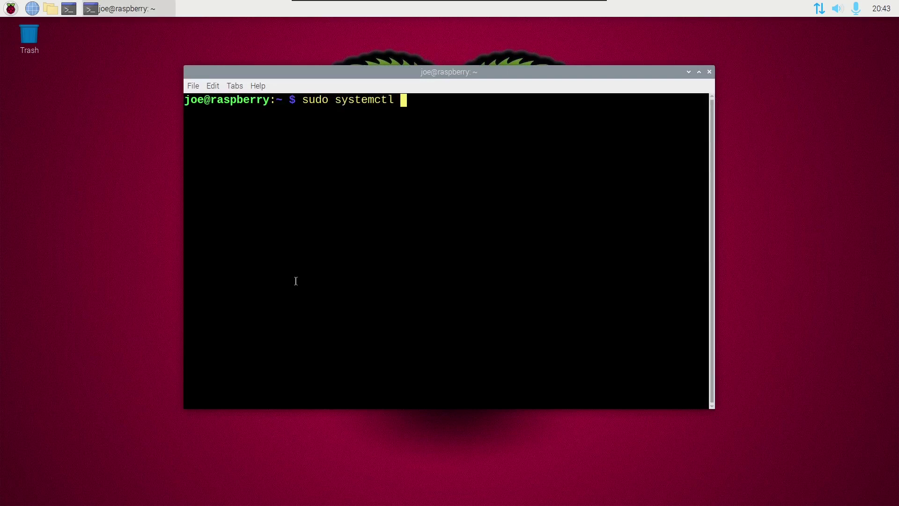
{"action": "type", "text": " enable opensnitch"}
{"action": "key", "text": "Return"}
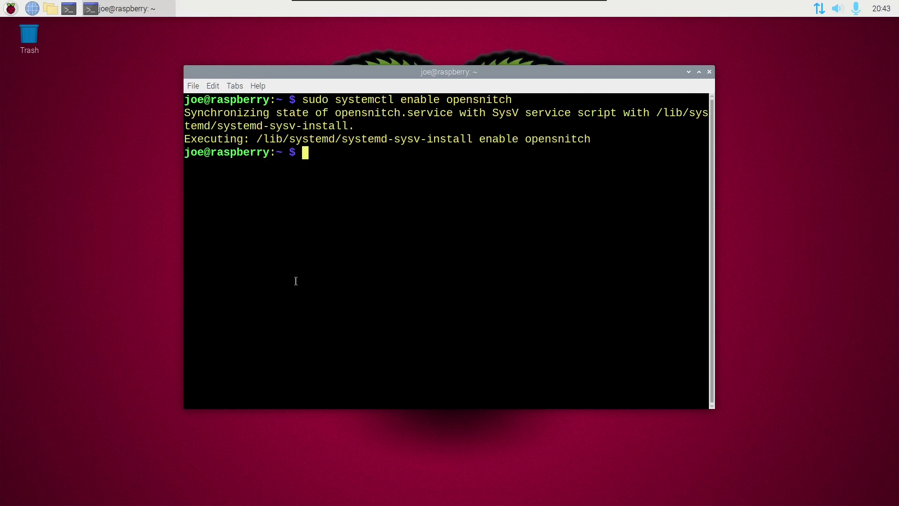
Check that sudo systemctl status opensnitch reports active (running), then exit the pager.
{"action": "type", "text": "sudo system"}
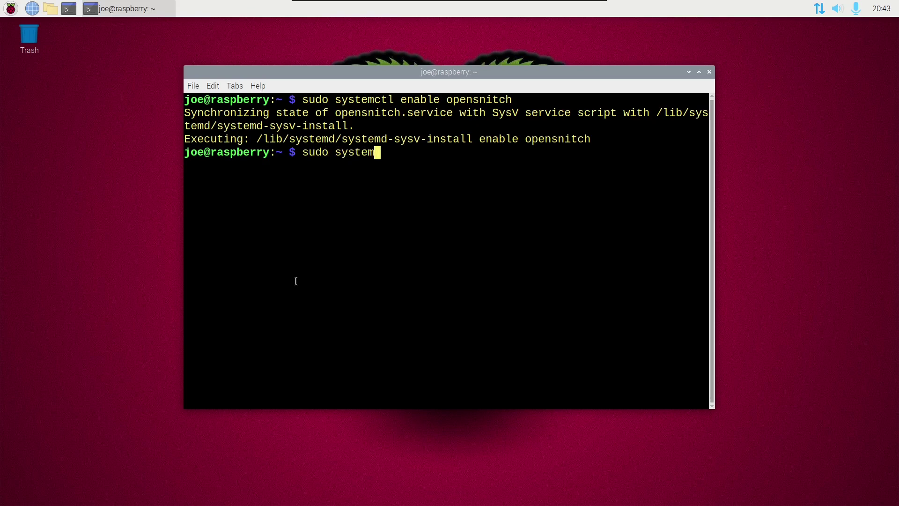
{"action": "type", "text": "ctl status opensn"}
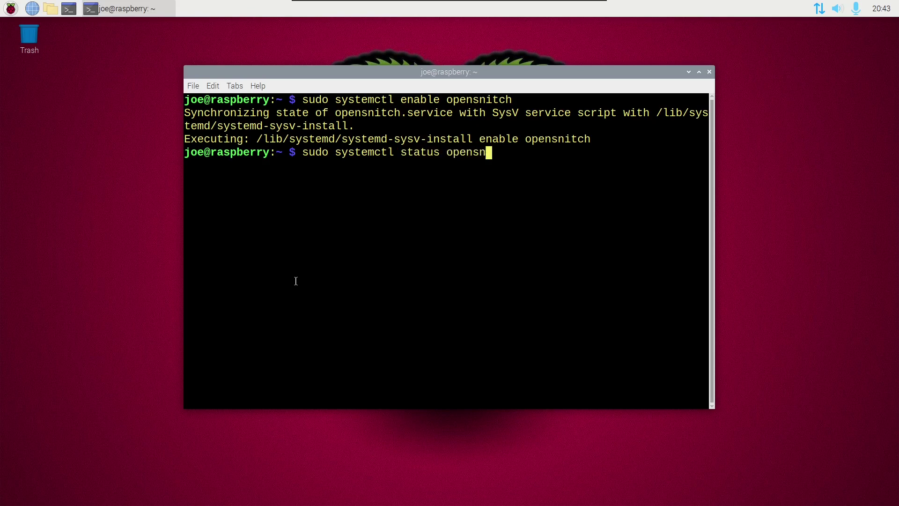
{"action": "type", "text": "itch"}
{"action": "key", "text": "Return"}
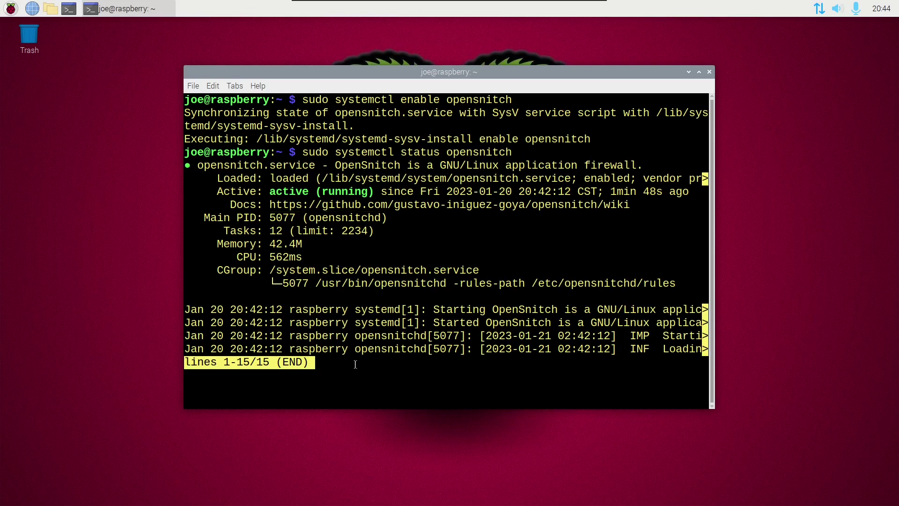
{"action": "key", "text": "q"}
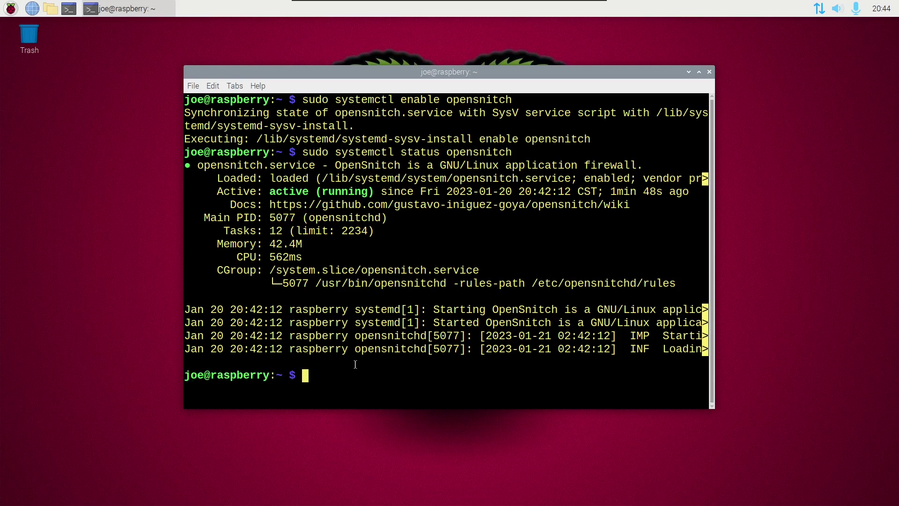
Launch OpenSnitch from System Tools and open Network Statistics from its tray icon.
{"action": "left_click", "coordinate": [14, 10]}
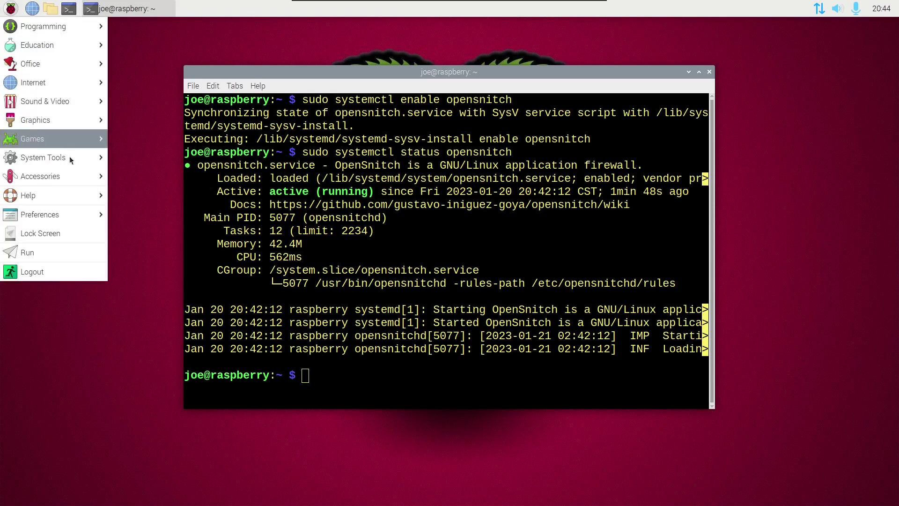
{"action": "mouse_move", "coordinate": [70, 159]}
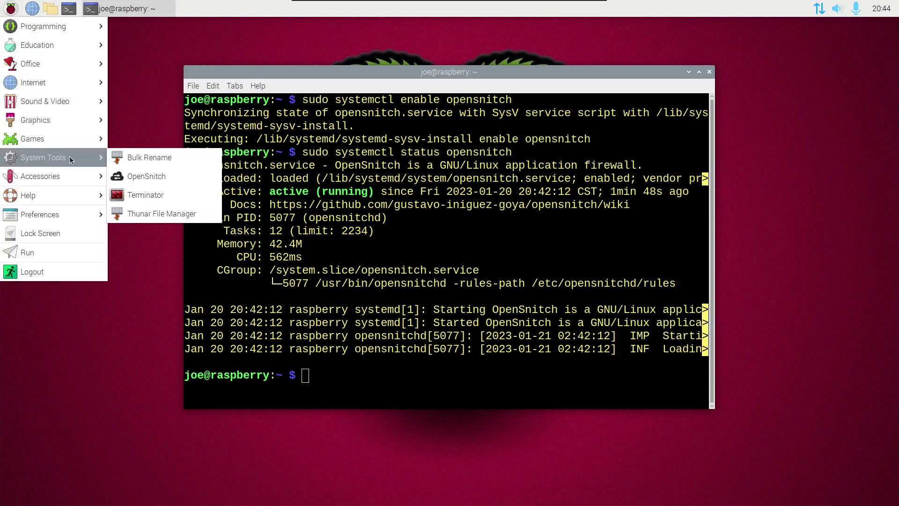
{"action": "left_click", "coordinate": [148, 178]}
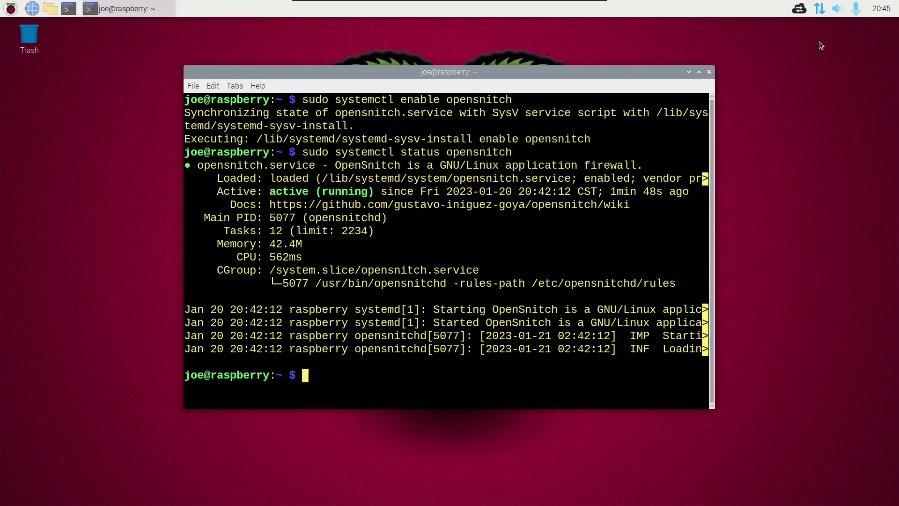
{"action": "left_click", "coordinate": [799, 10]}
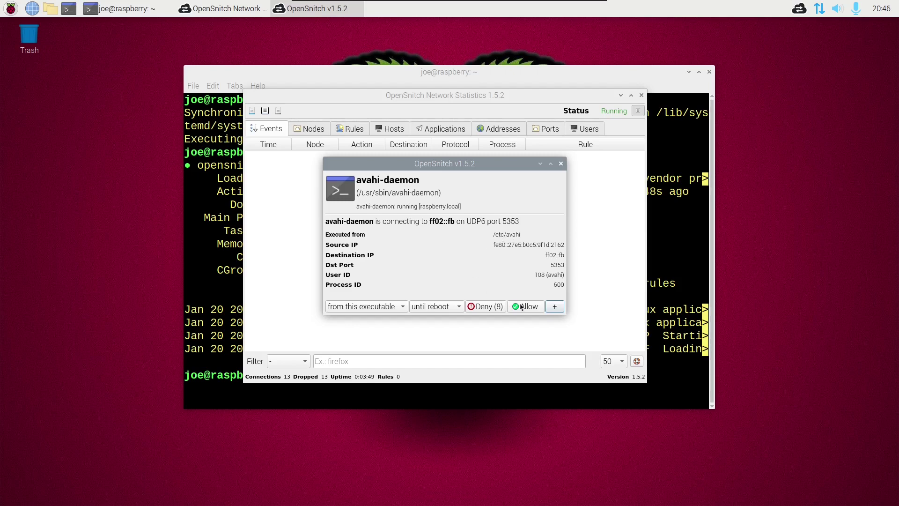
Allow avahi-daemon's connection to ff02::fb, keeping the rule scoped to this executable.
{"action": "left_click", "coordinate": [404, 307]}
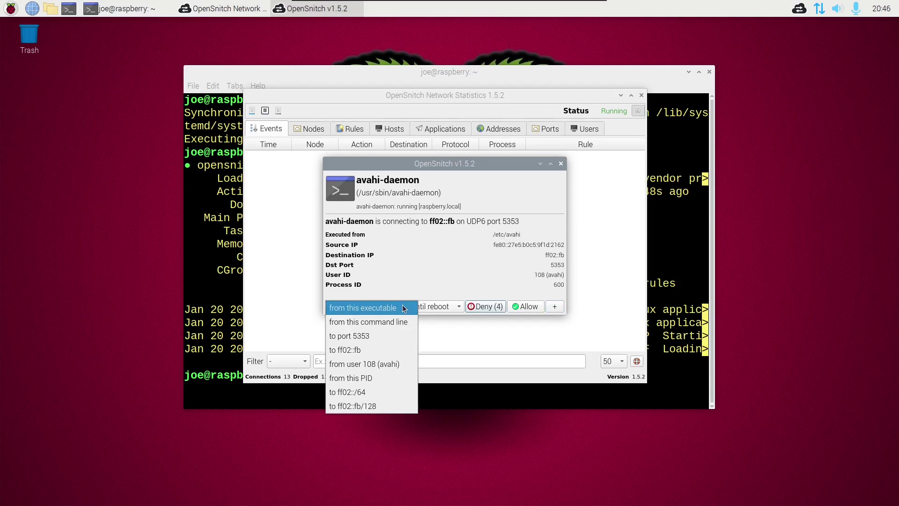
{"action": "left_click", "coordinate": [403, 308]}
{"action": "left_click", "coordinate": [521, 308]}
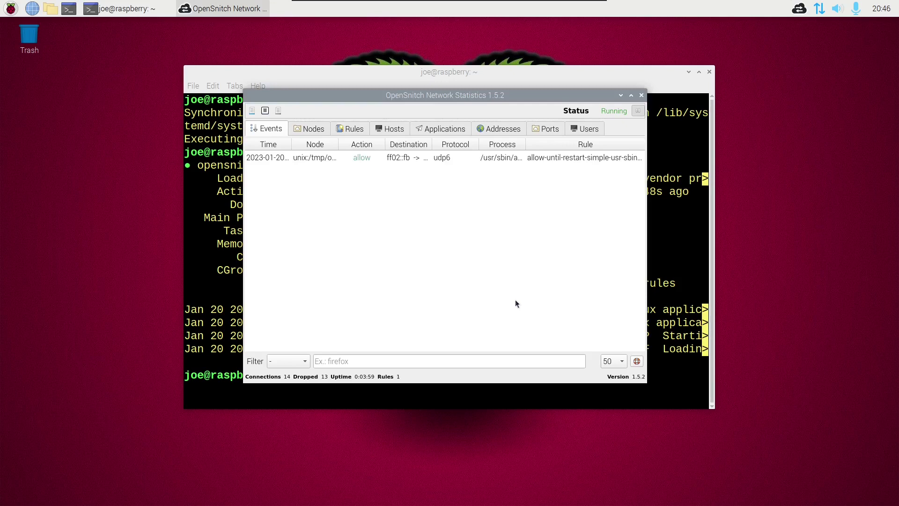
Raise the Pop-ups default timeout to 60 in preferences, then apply and save.
{"action": "left_click", "coordinate": [265, 111]}
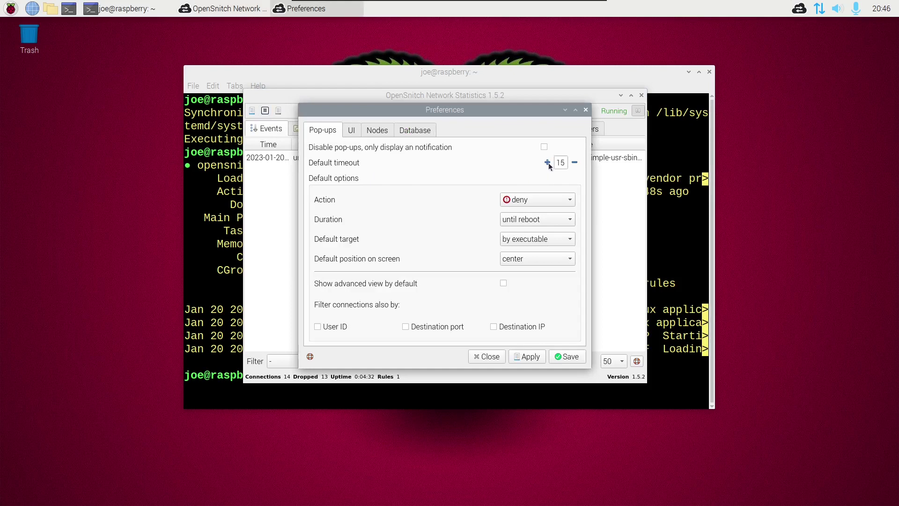
{"action": "scroll", "coordinate": [549, 162], "scroll_direction": "up", "scroll_amount": 10}
{"action": "scroll", "coordinate": [549, 165], "scroll_direction": "up", "scroll_amount": 11}
{"action": "scroll", "coordinate": [549, 165], "scroll_direction": "up", "scroll_amount": 10}
{"action": "scroll", "coordinate": [550, 165], "scroll_direction": "up", "scroll_amount": 3}
{"action": "scroll", "coordinate": [549, 165], "scroll_direction": "up", "scroll_amount": 7}
{"action": "left_click", "coordinate": [541, 357]}
{"action": "left_click", "coordinate": [567, 357]}
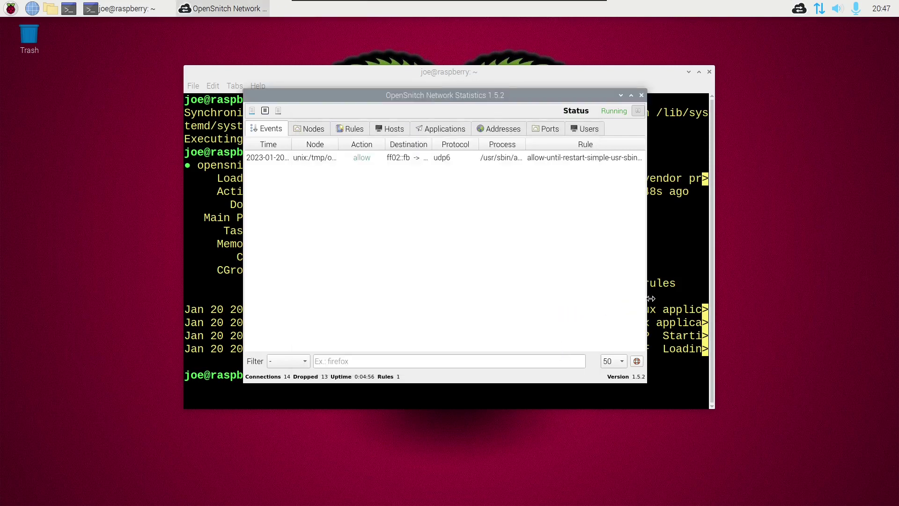
Show the Rules list maximized with wider tree panel and Node column, selecting the avahi-daemon rule.
{"action": "left_click", "coordinate": [349, 130]}
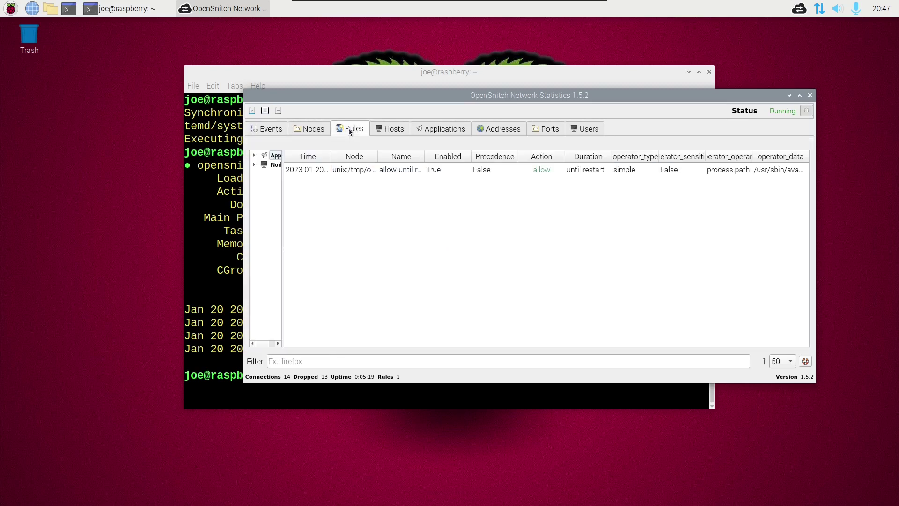
{"action": "left_click", "coordinate": [799, 97]}
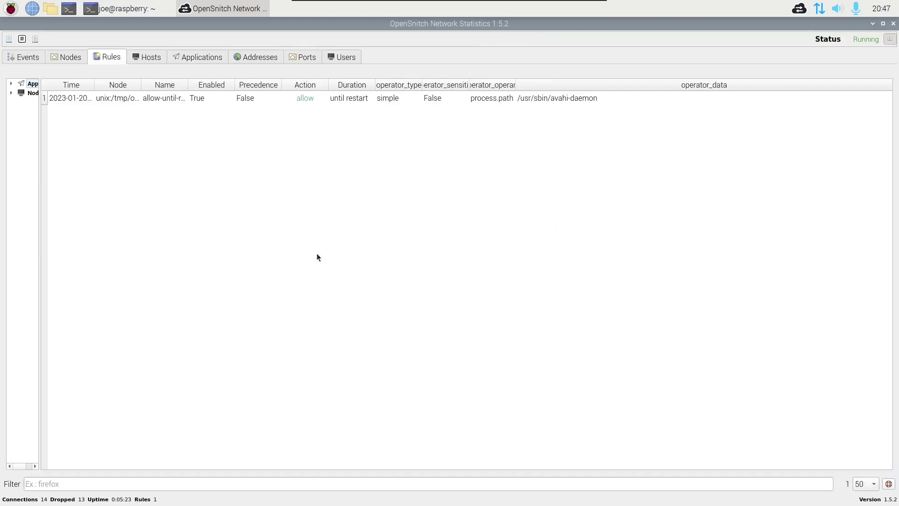
{"action": "left_click_drag", "start_coordinate": [39, 258], "coordinate": [101, 265]}
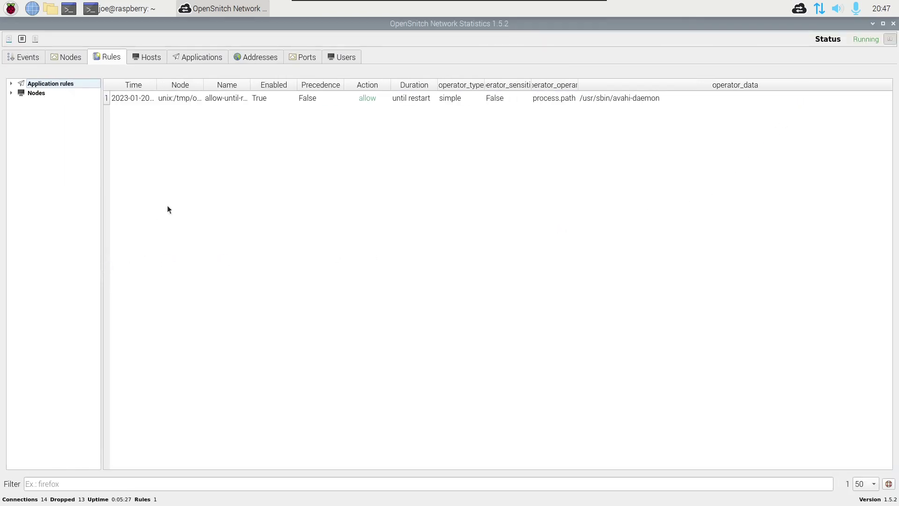
{"action": "left_click_drag", "start_coordinate": [205, 84], "coordinate": [240, 85]}
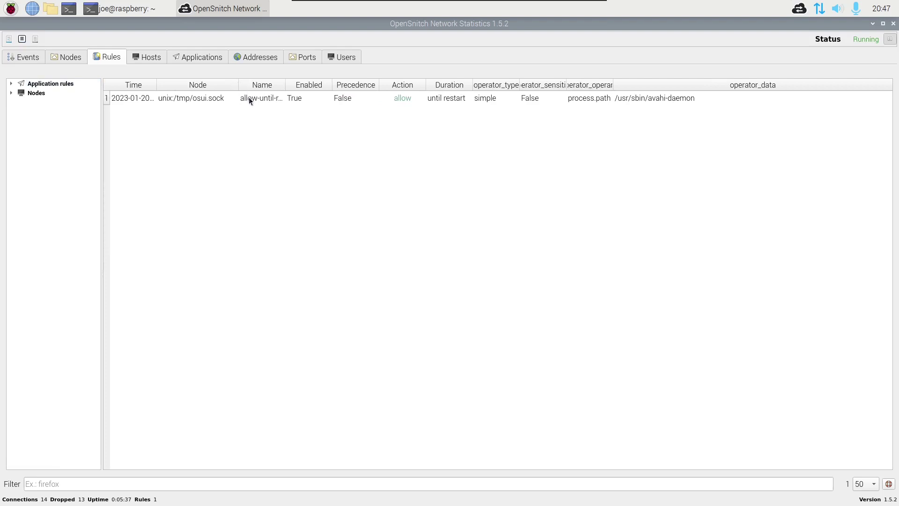
{"action": "left_click", "coordinate": [249, 98]}
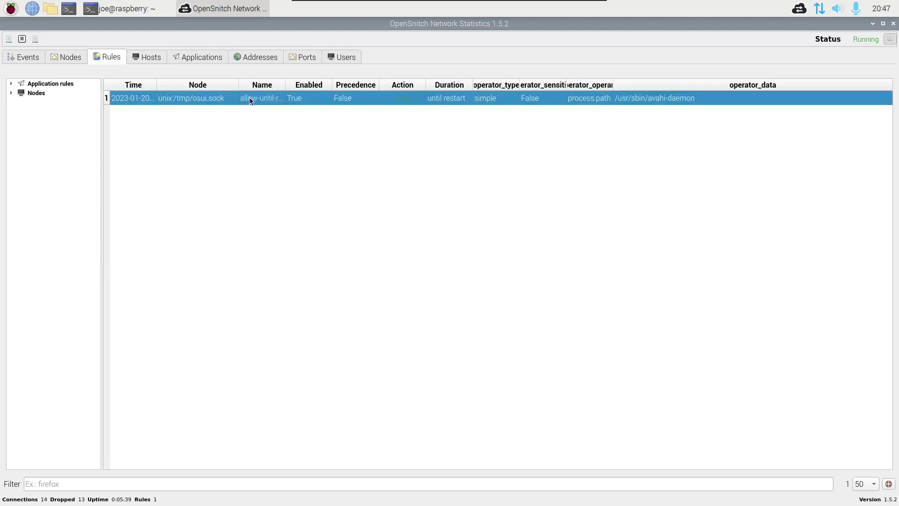
Edit the /usr/sbin/avahi-daemon rule to duration 'always', apply it and close the editor.
{"action": "right_click", "coordinate": [249, 100]}
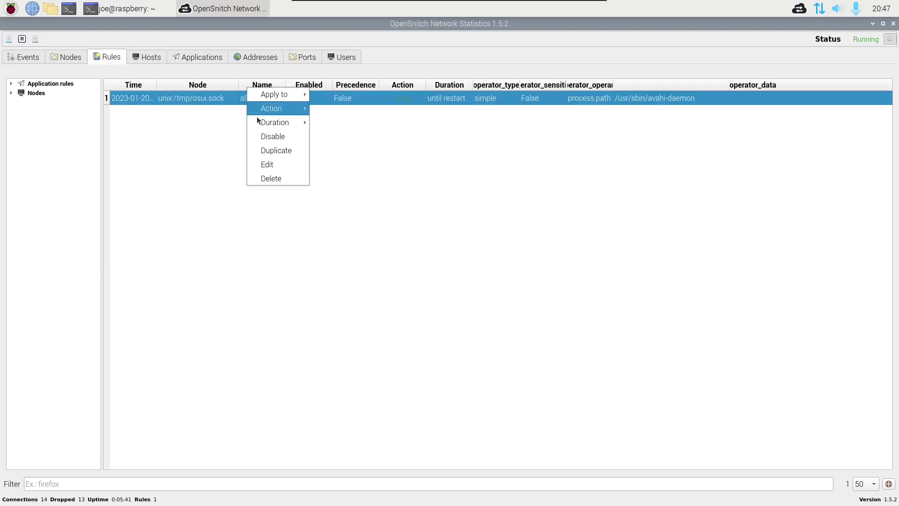
{"action": "left_click", "coordinate": [265, 165]}
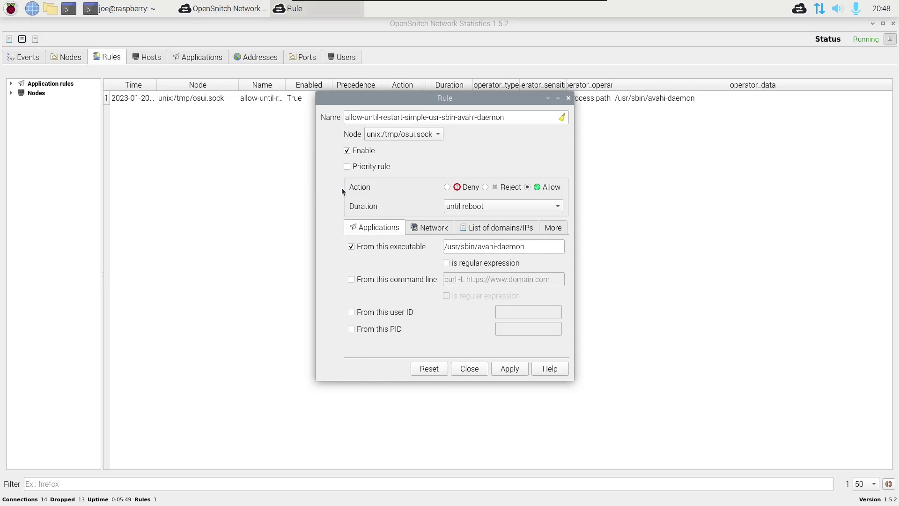
{"action": "left_click", "coordinate": [557, 207]}
{"action": "left_click", "coordinate": [551, 222]}
{"action": "left_click", "coordinate": [511, 371]}
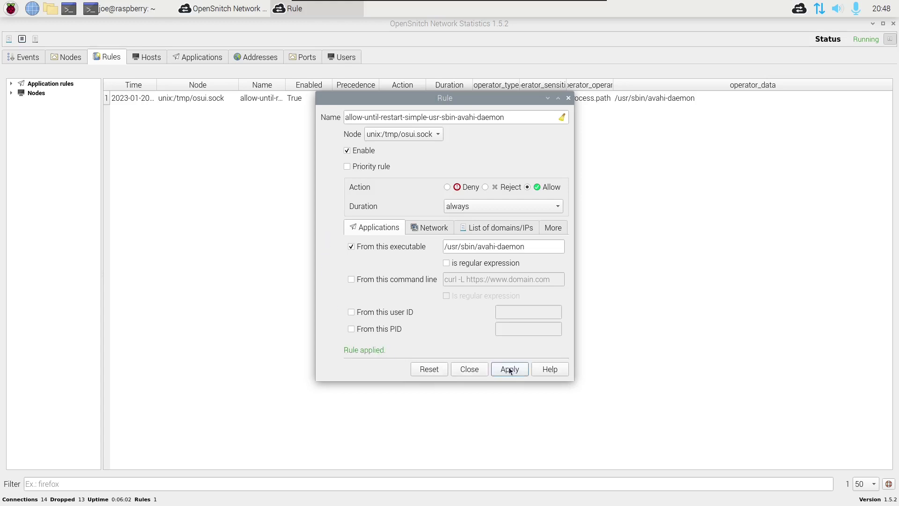
{"action": "left_click", "coordinate": [482, 370]}
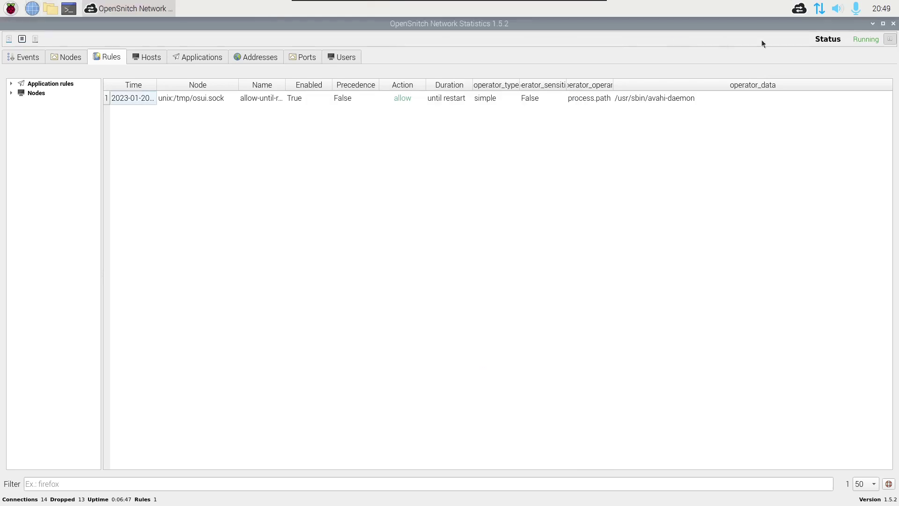
Close the Statistics window, launch Chromium, and allow its network access with duration 'forever'.
{"action": "left_click", "coordinate": [894, 23]}
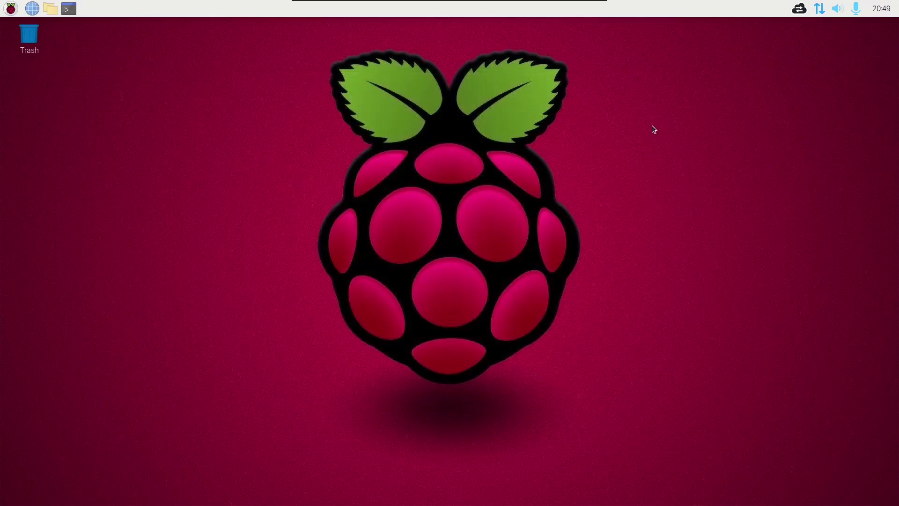
{"action": "left_click", "coordinate": [32, 9]}
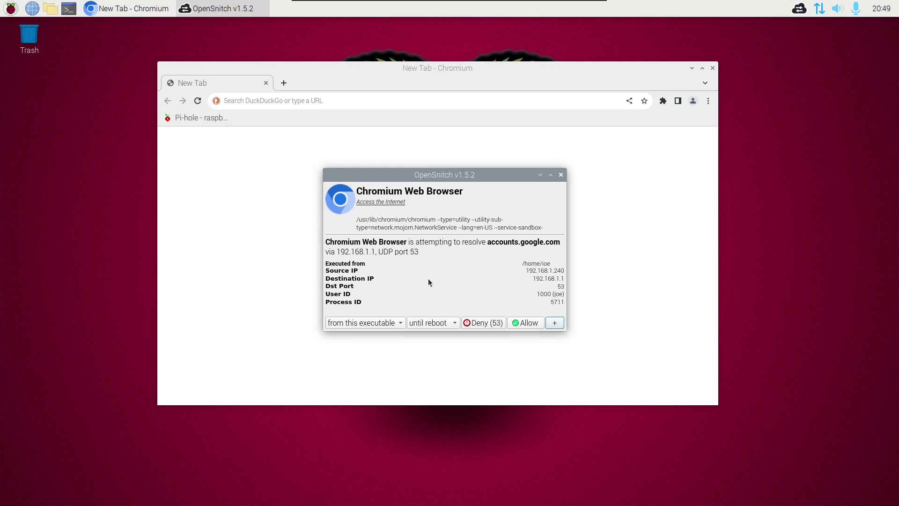
{"action": "left_click", "coordinate": [455, 326]}
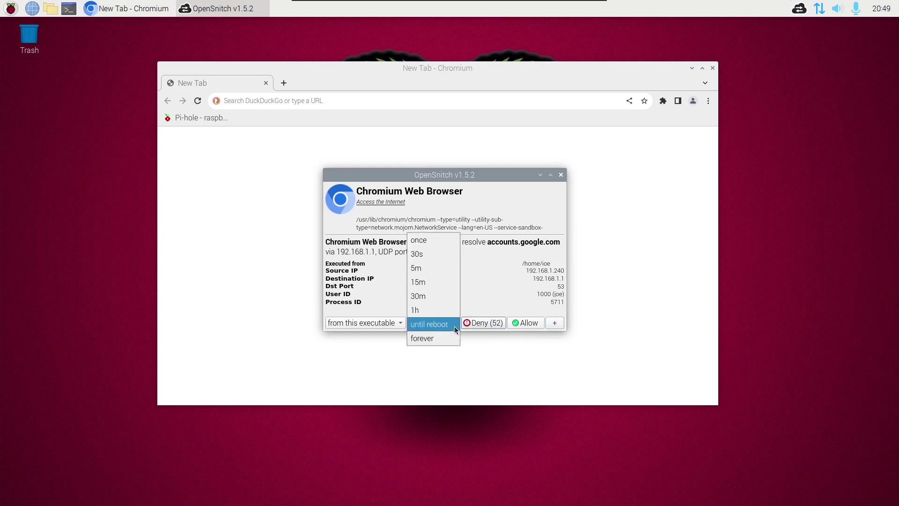
{"action": "left_click", "coordinate": [448, 339]}
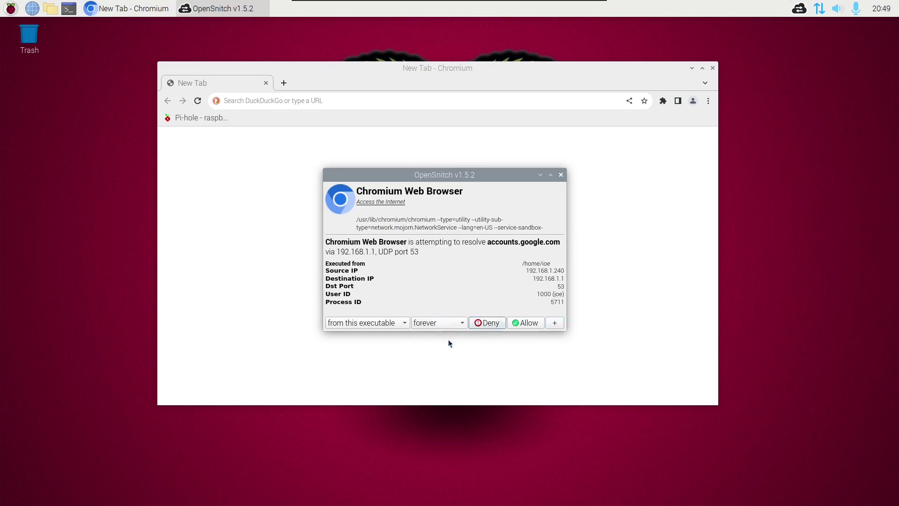
{"action": "left_click", "coordinate": [520, 323]}
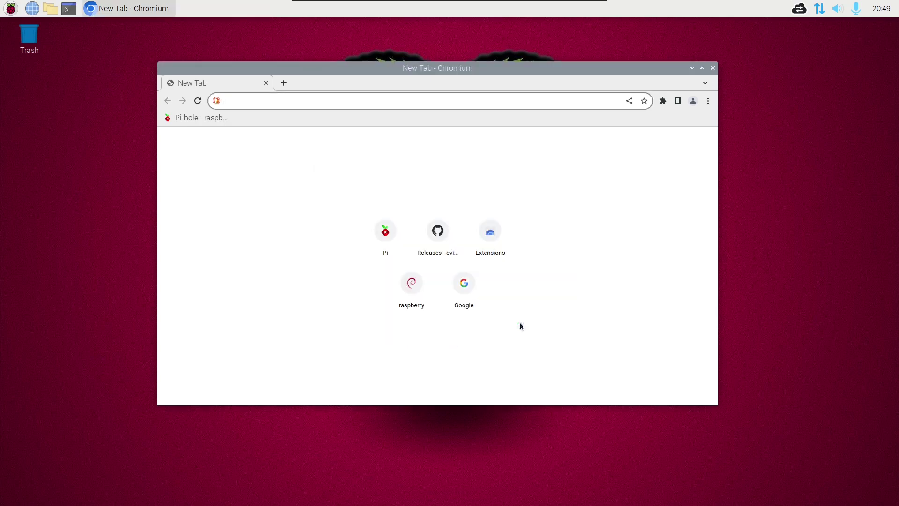